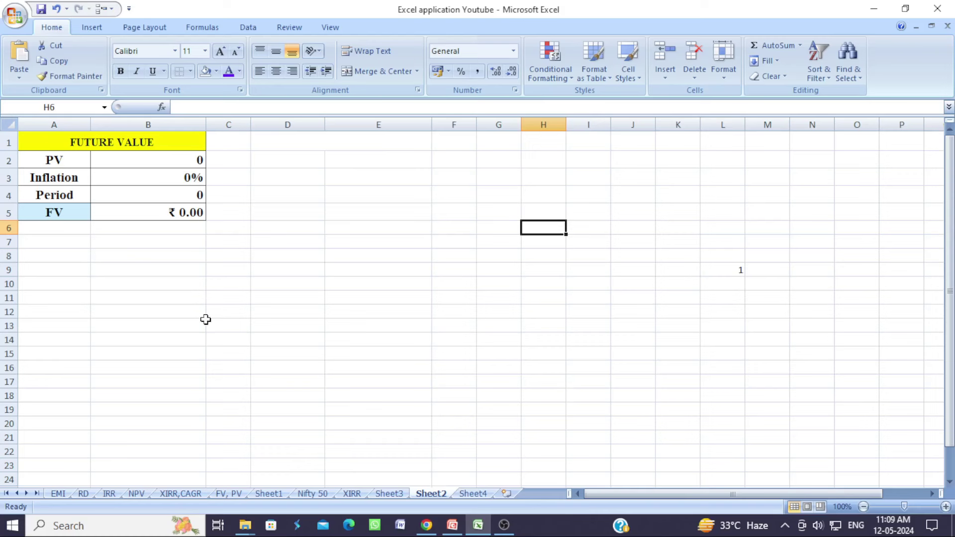
Step: Fill in the FUTURE VALUE table on Sheet2 with a PV of 10000000, inflation of 5% and a period of 15
{"action": "left_click", "coordinate": [175, 162]}
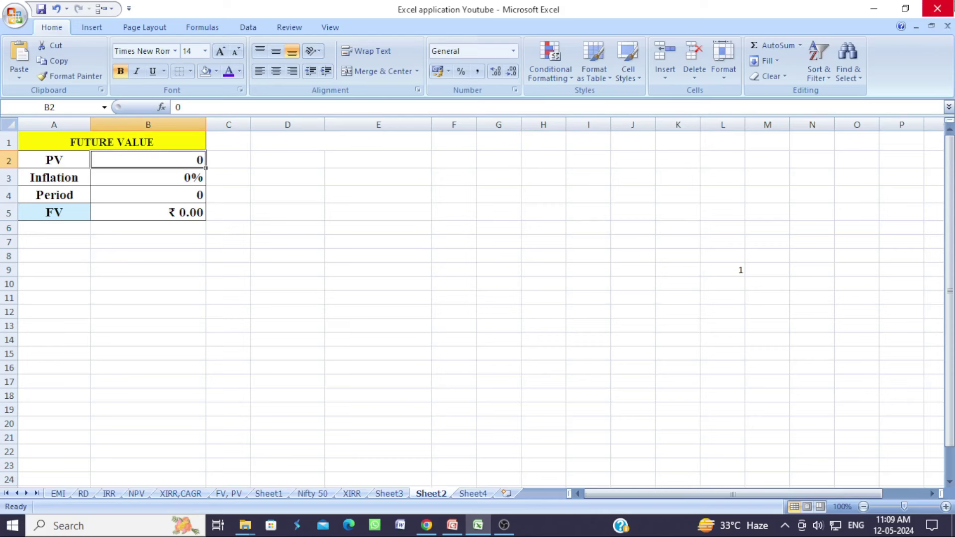
{"action": "type", "text": "1"}
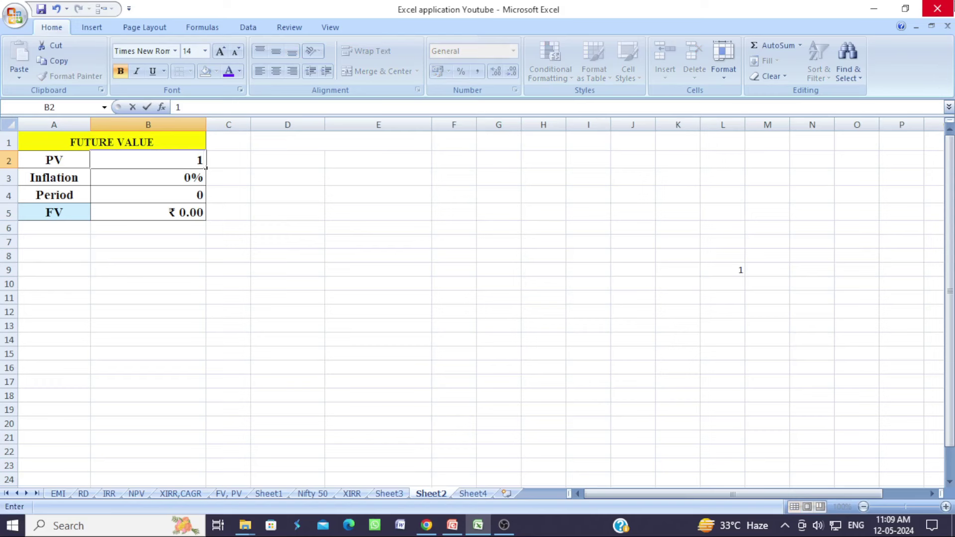
{"action": "type", "text": "0000000"}
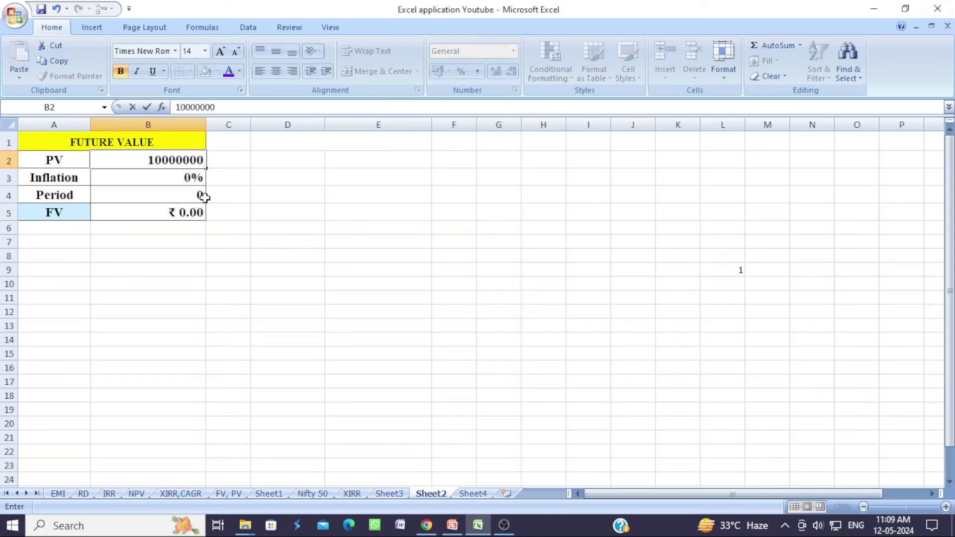
{"action": "key", "text": "ctrl+Return"}
{"action": "left_click", "coordinate": [187, 179]}
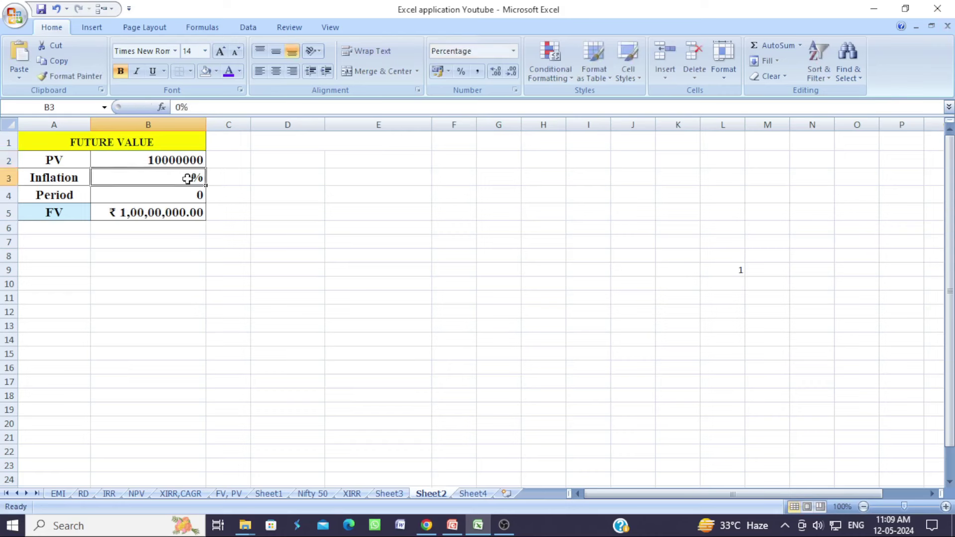
{"action": "type", "text": "5"}
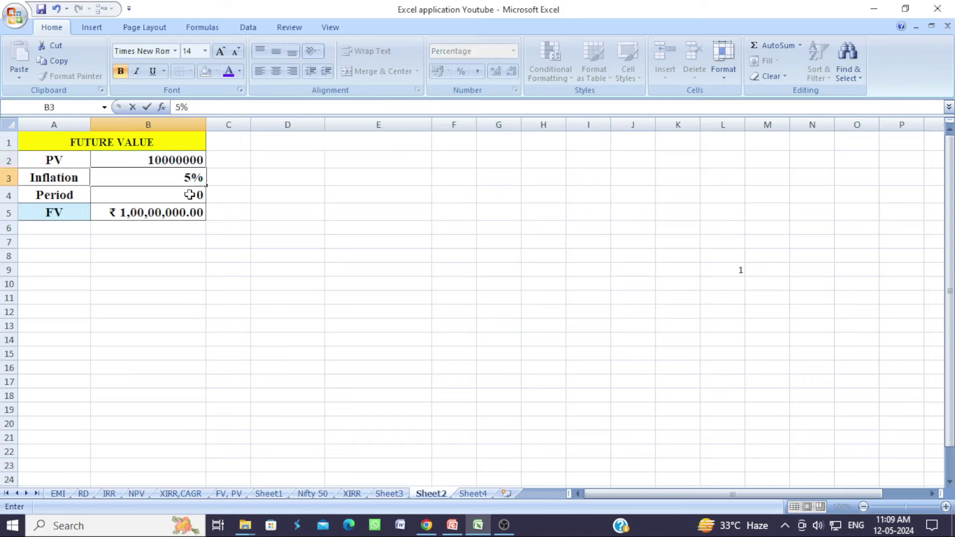
{"action": "left_click", "coordinate": [190, 195]}
{"action": "type", "text": "15"}
{"action": "left_click", "coordinate": [396, 321]}
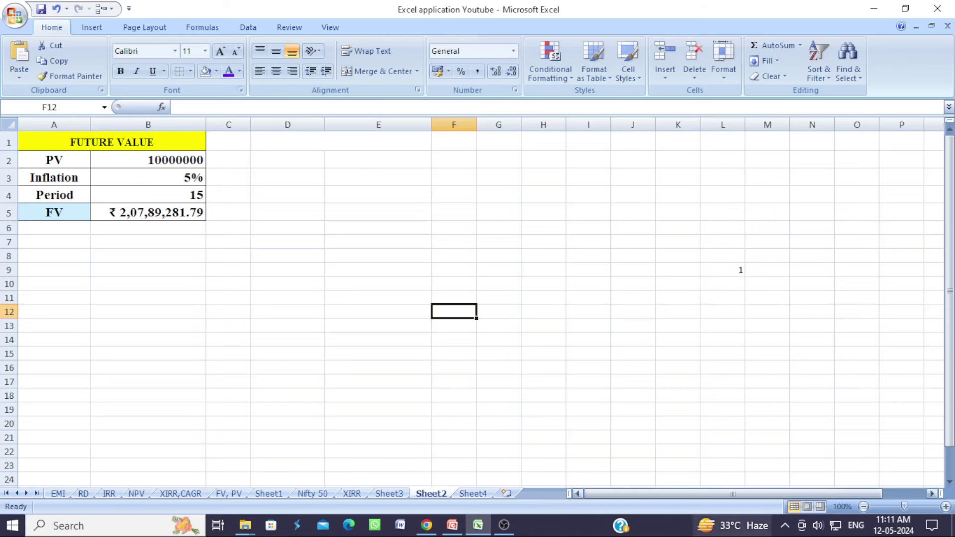
Step: Fill in the SIP CORPUS table on Sheet4 with an instalment of 50000, a return of 13% and a tenure of 15 years
{"action": "left_click", "coordinate": [479, 494]}
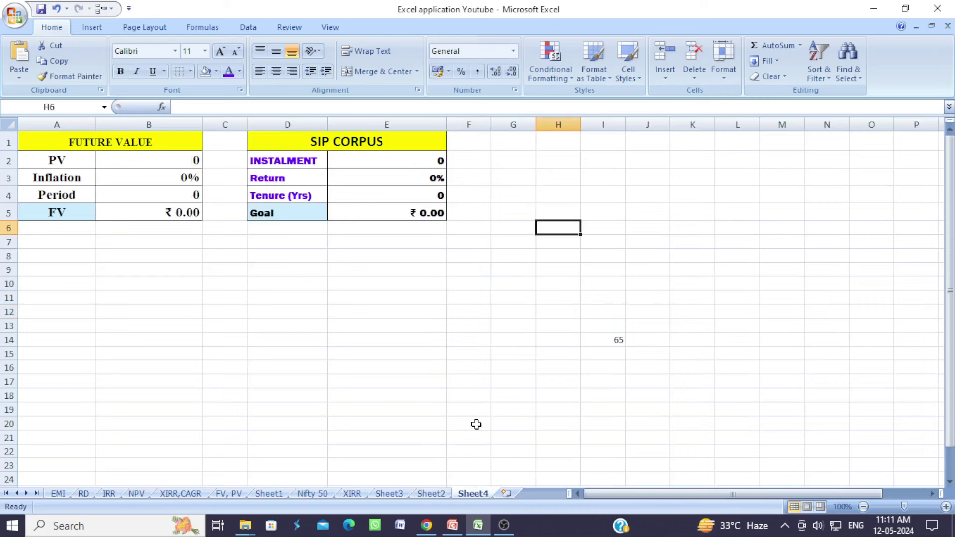
{"action": "left_click", "coordinate": [401, 160]}
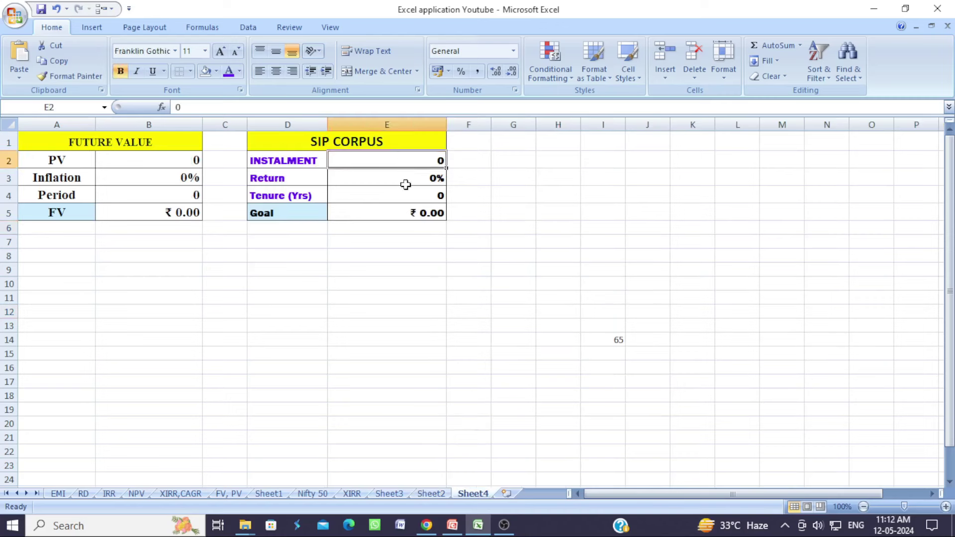
{"action": "type", "text": "50000"}
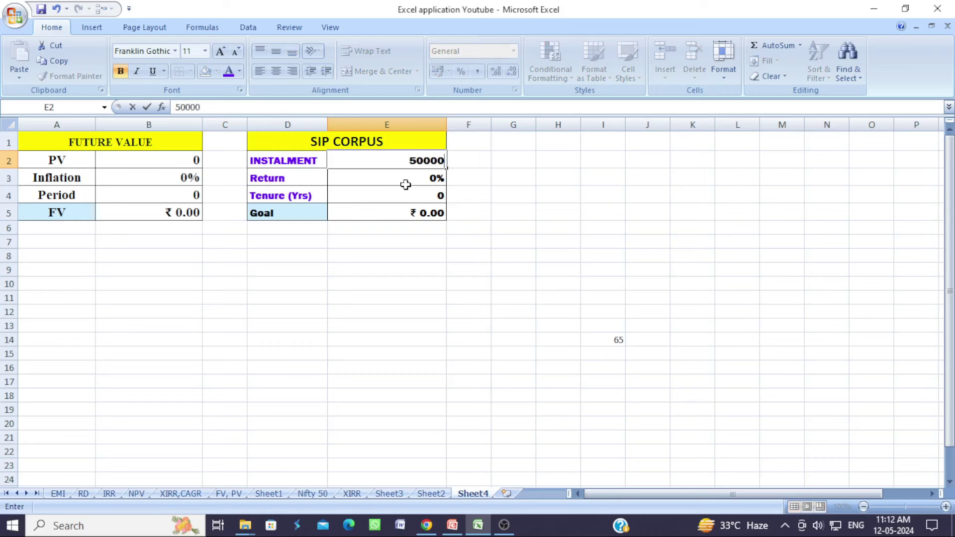
{"action": "left_click", "coordinate": [539, 235]}
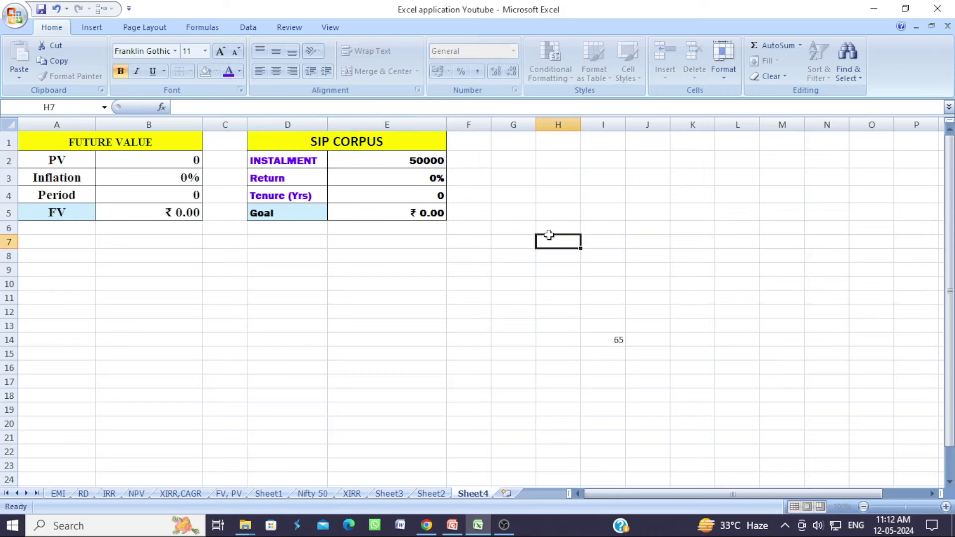
{"action": "left_click", "coordinate": [428, 177]}
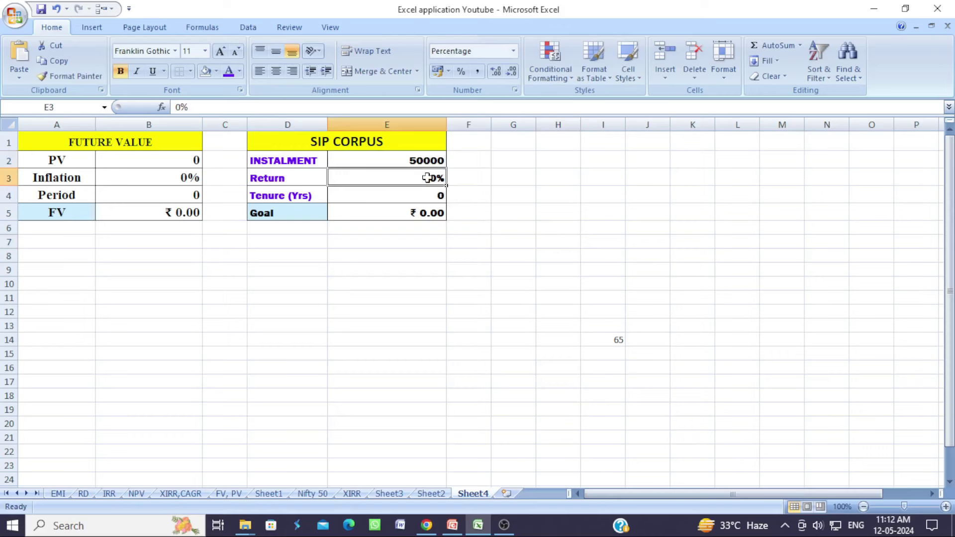
{"action": "type", "text": "13"}
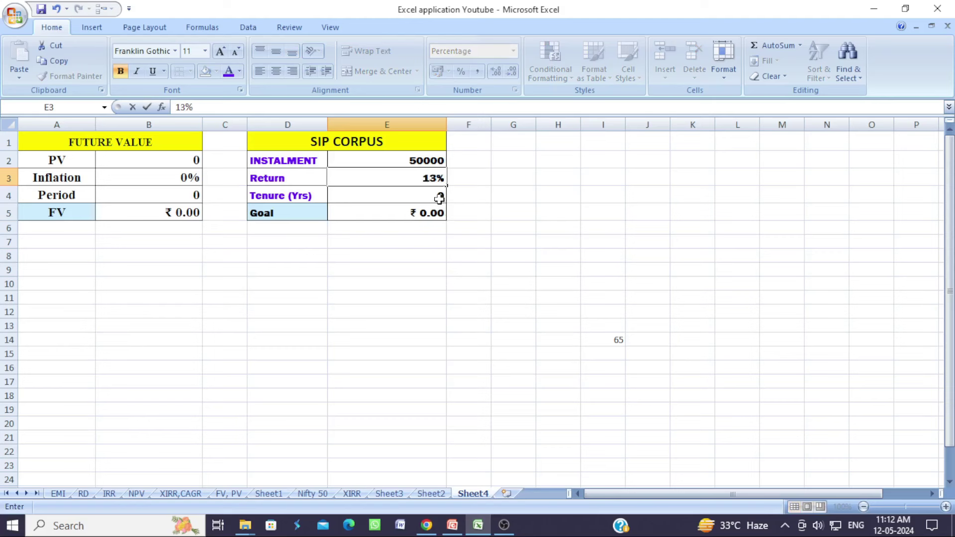
{"action": "left_click", "coordinate": [440, 198]}
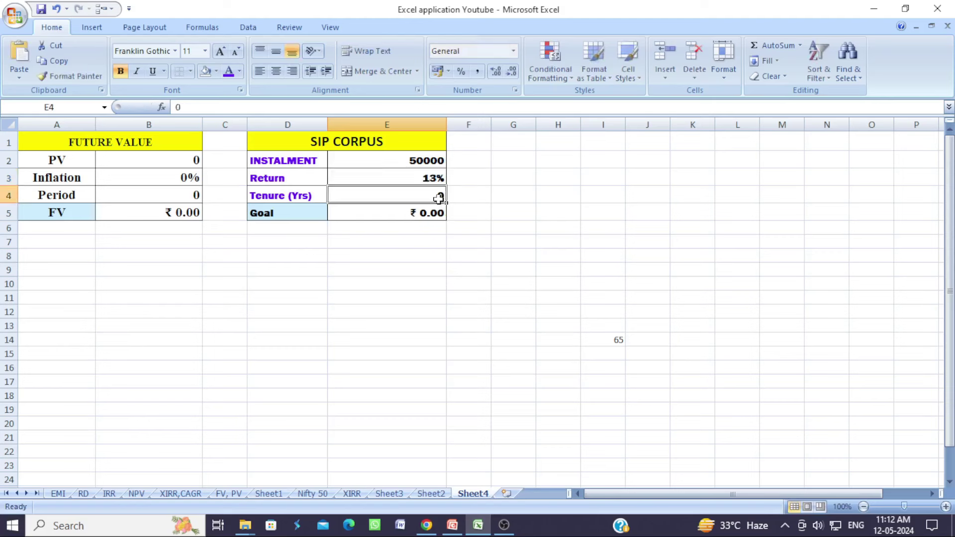
{"action": "type", "text": "15"}
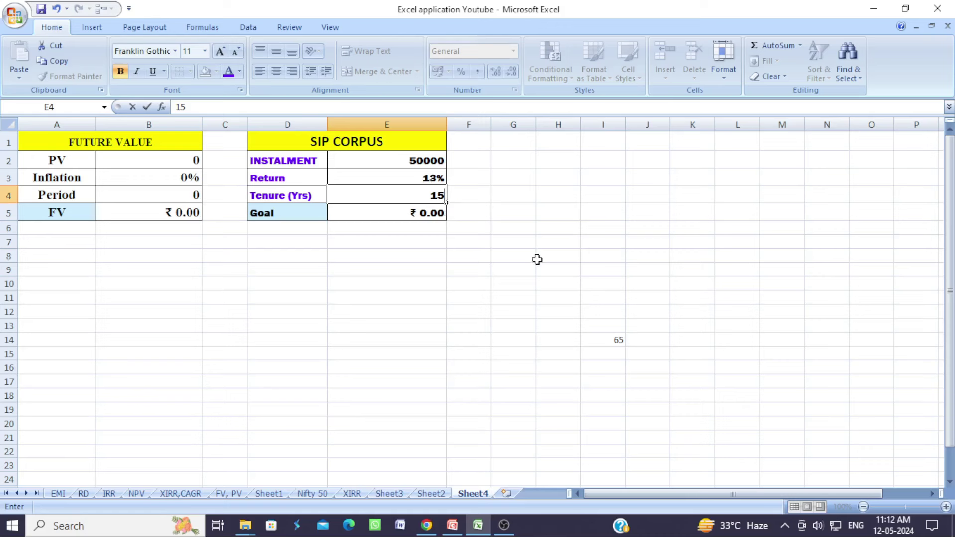
{"action": "key", "text": "Return"}
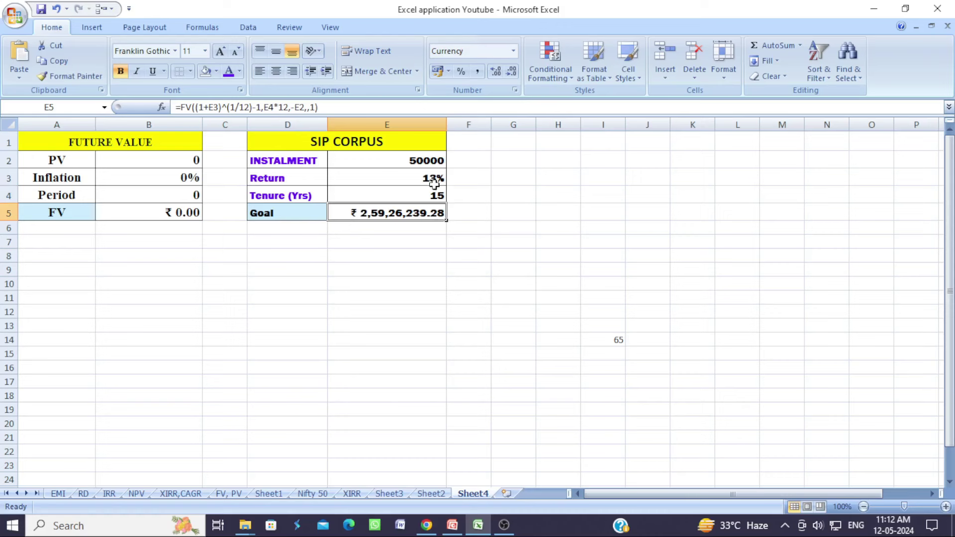
Step: Try an instalment of 45000 in the SIP CORPUS table to recalculate the goal amount
{"action": "left_click", "coordinate": [422, 160]}
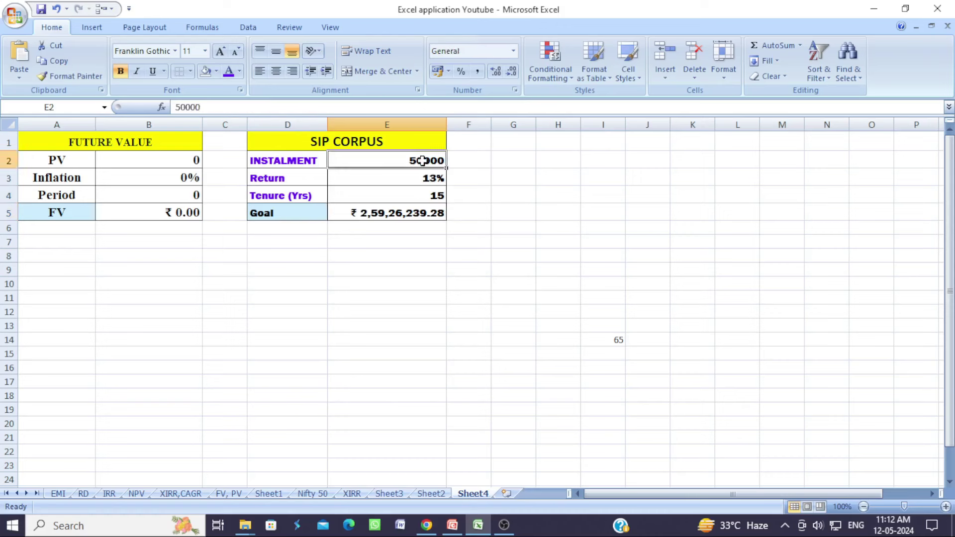
{"action": "type", "text": "45000"}
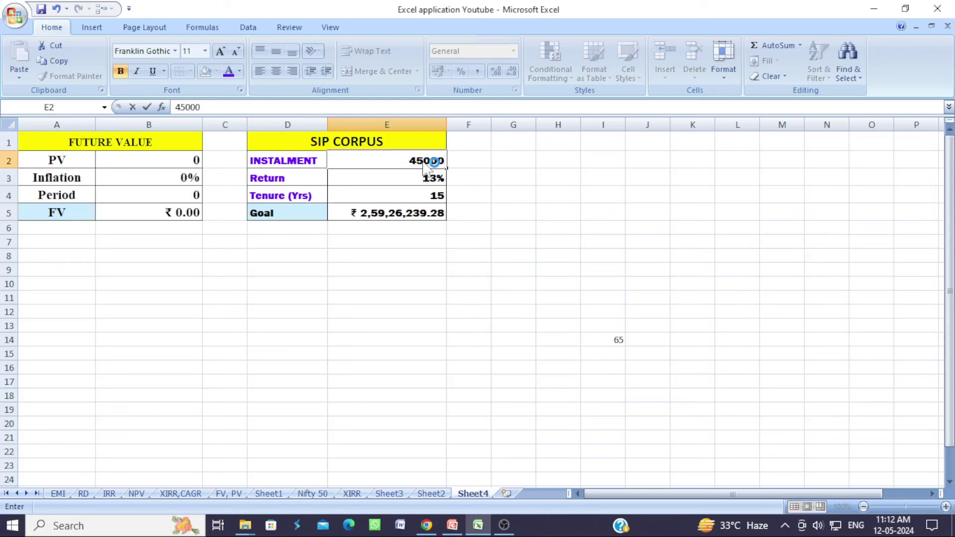
{"action": "left_click", "coordinate": [463, 178]}
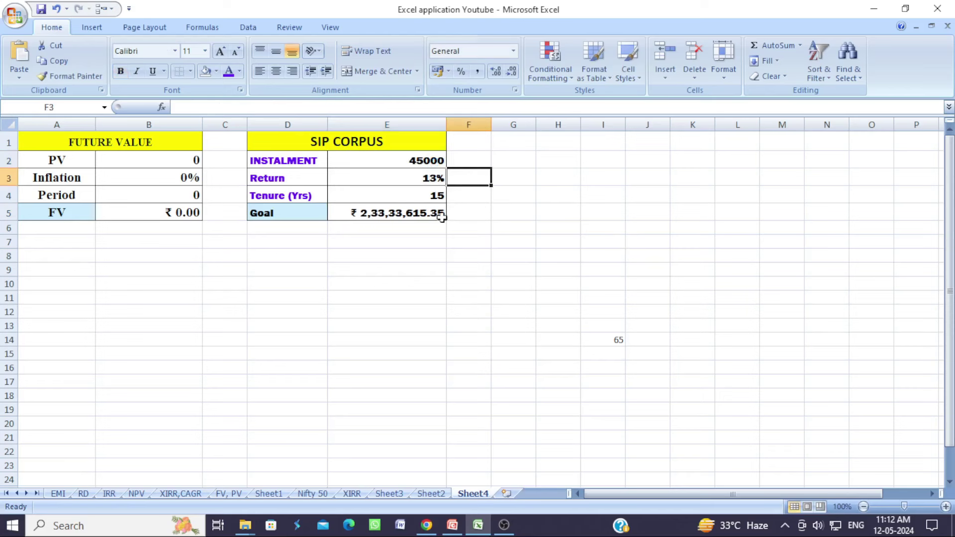
Step: Try an instalment of 40000 in the SIP CORPUS table to recalculate the goal amount
{"action": "left_click", "coordinate": [410, 159]}
{"action": "type", "text": "40000"}
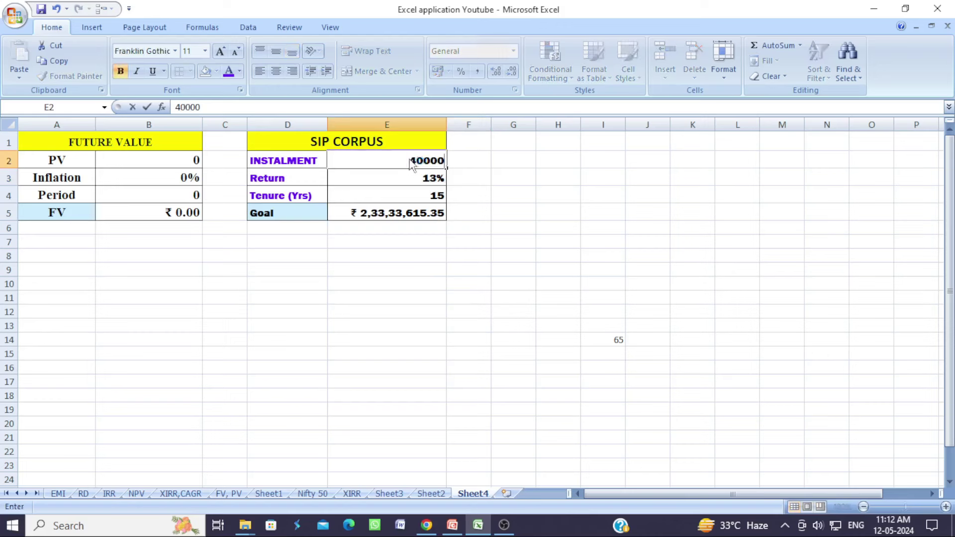
{"action": "left_click", "coordinate": [575, 253]}
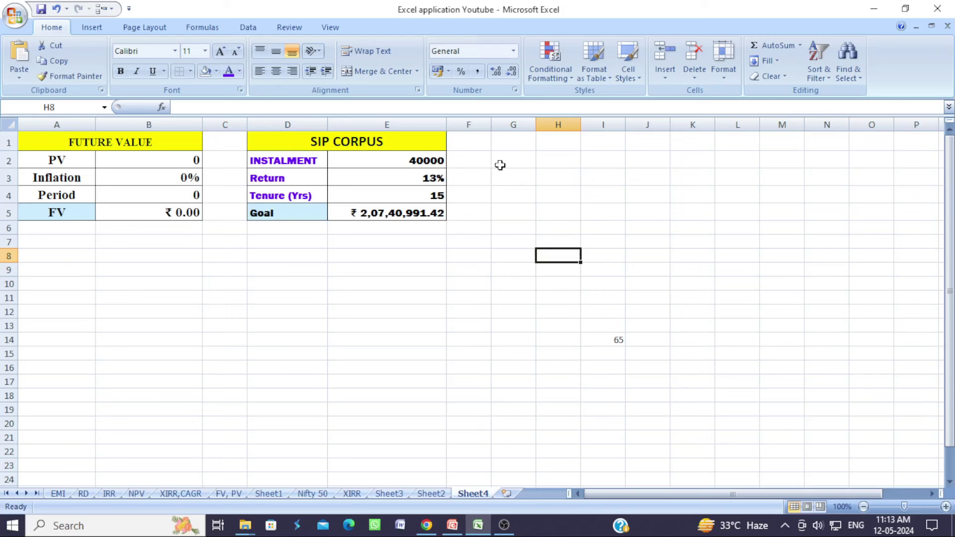
Step: Set the instalment in the SIP CORPUS table to 30000
{"action": "left_click", "coordinate": [438, 162]}
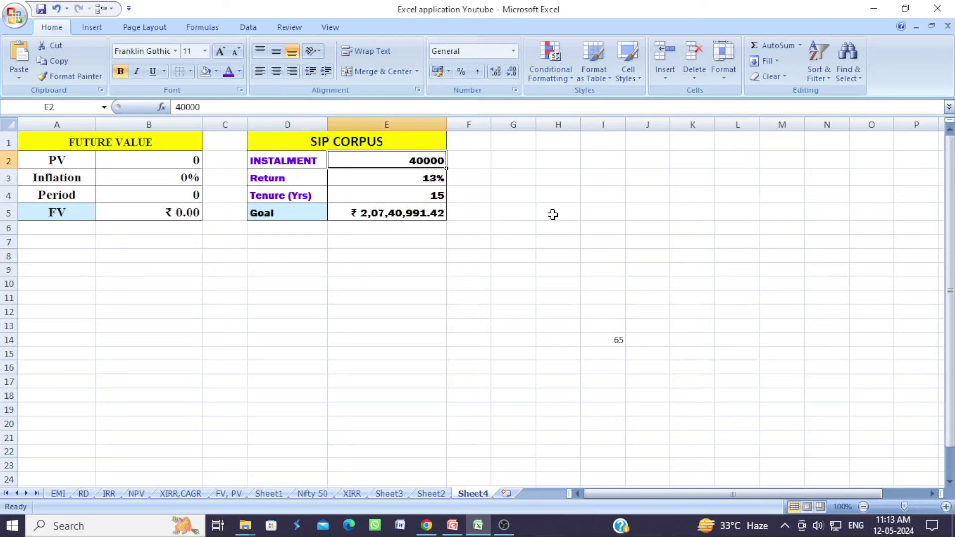
{"action": "left_click", "coordinate": [428, 177]}
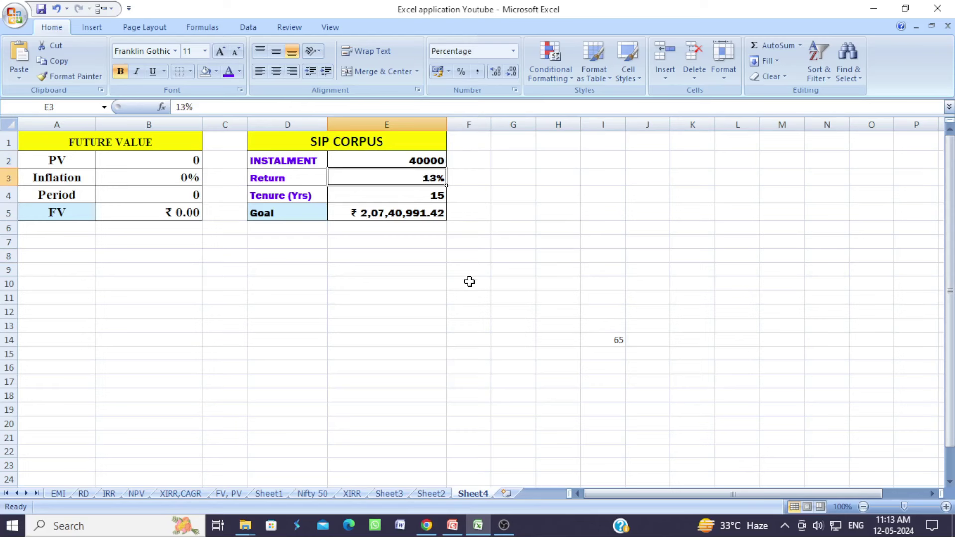
{"action": "left_click", "coordinate": [434, 161]}
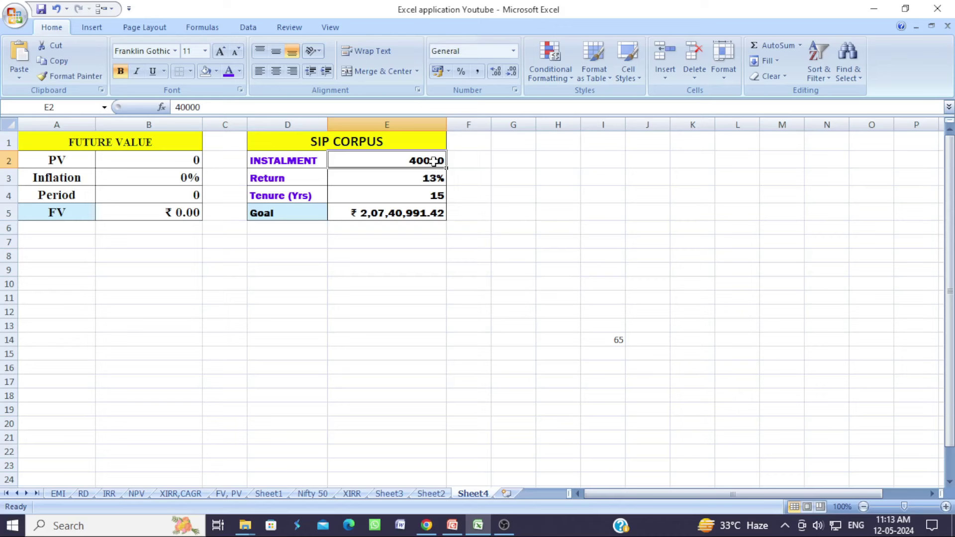
{"action": "type", "text": "30"}
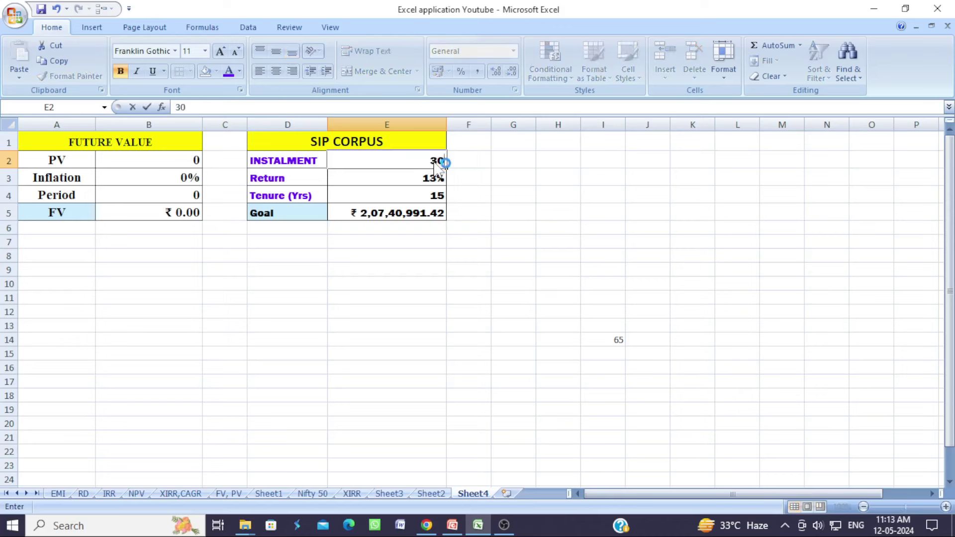
{"action": "type", "text": "000"}
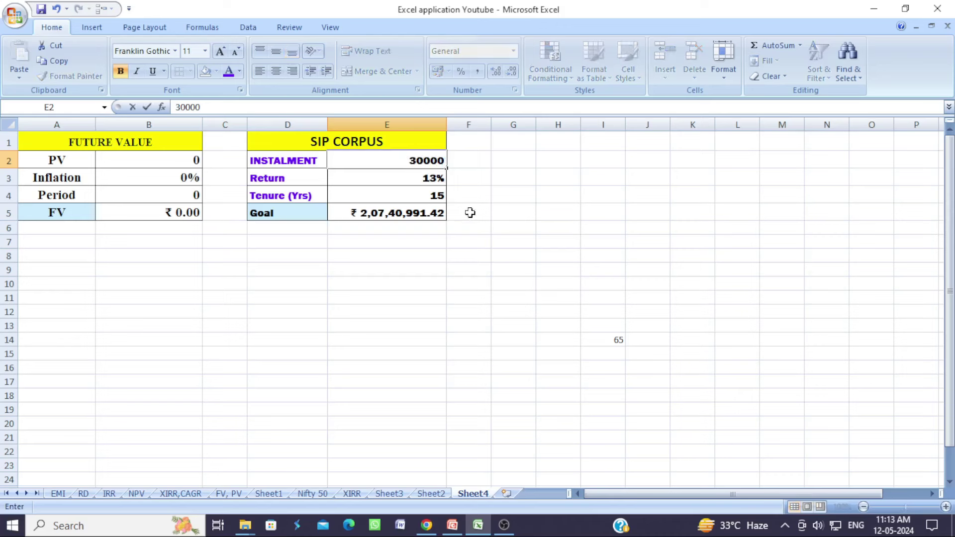
{"action": "left_click", "coordinate": [463, 184]}
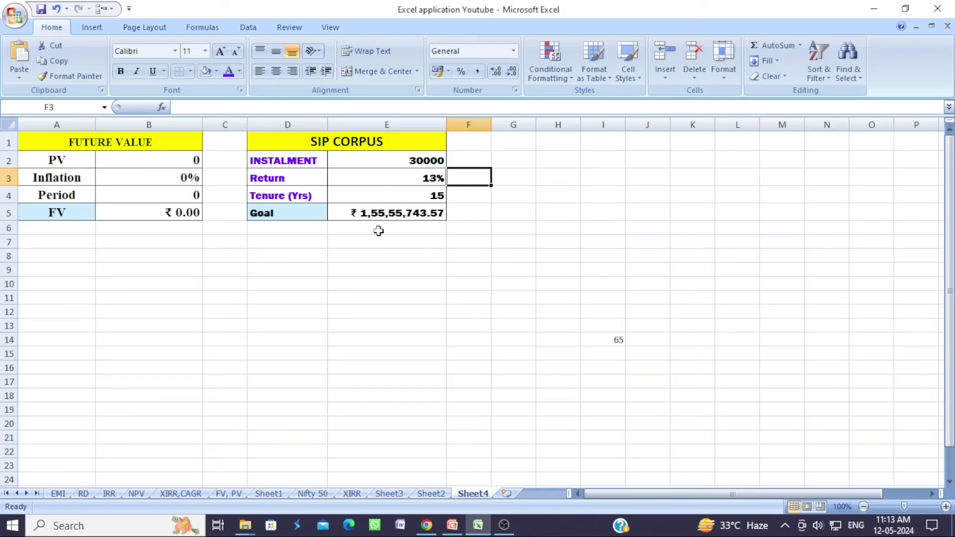
Step: Try a return of 15% in the SIP CORPUS table to recalculate the goal amount
{"action": "left_click", "coordinate": [423, 182]}
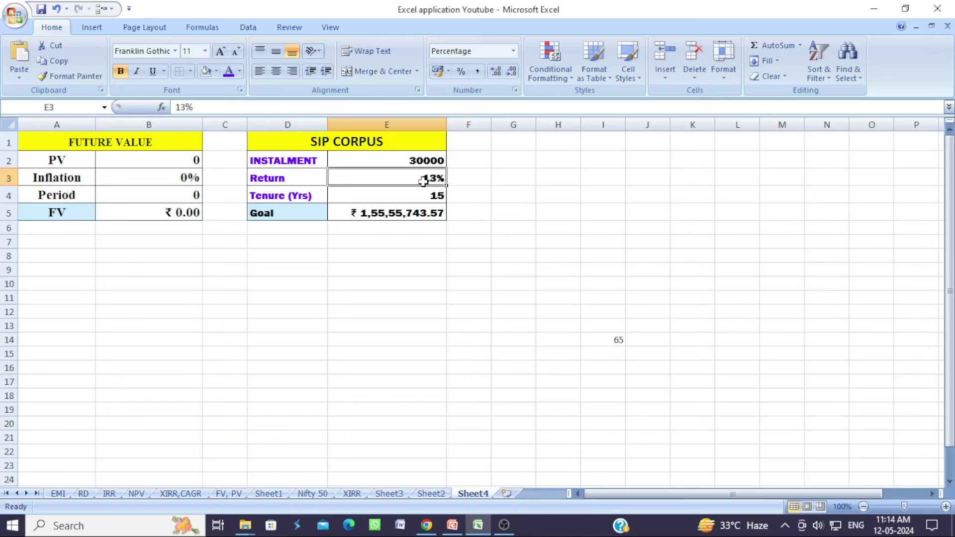
{"action": "type", "text": "15"}
{"action": "left_click", "coordinate": [644, 243]}
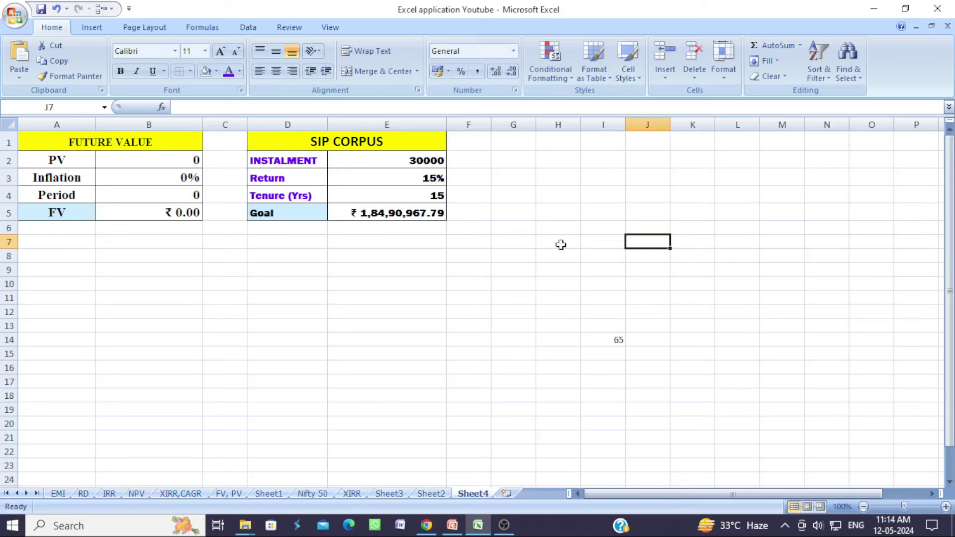
Step: Try a return of 20% in the SIP CORPUS table to recalculate the goal amount
{"action": "left_click", "coordinate": [429, 180]}
{"action": "type", "text": "20"}
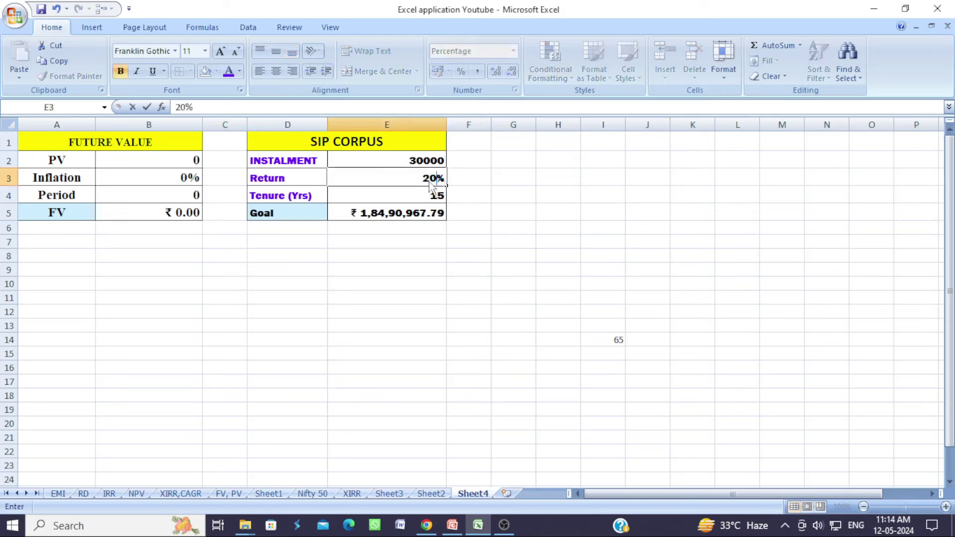
{"action": "left_click", "coordinate": [521, 256]}
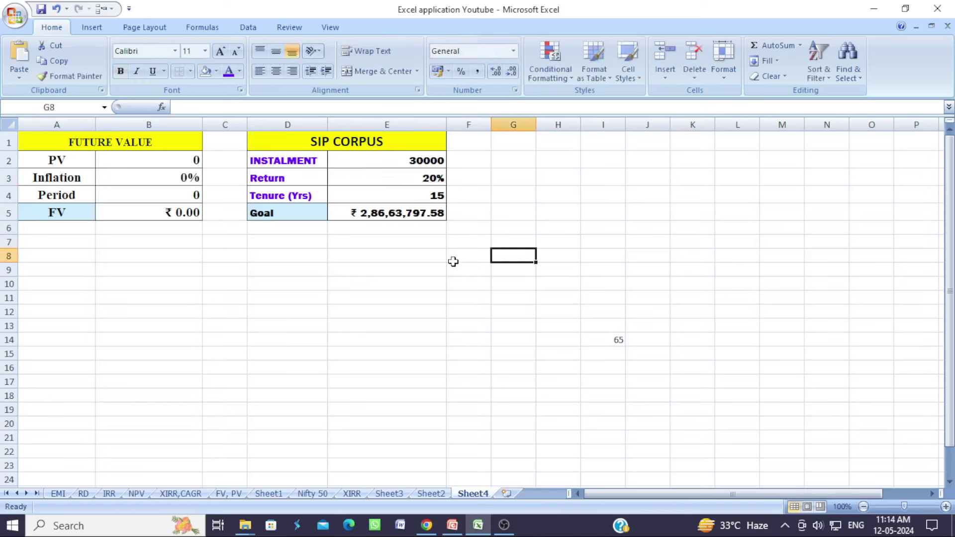
Step: Try a return of 17% in the SIP CORPUS table to recalculate the goal amount
{"action": "left_click", "coordinate": [426, 180]}
{"action": "type", "text": "17"}
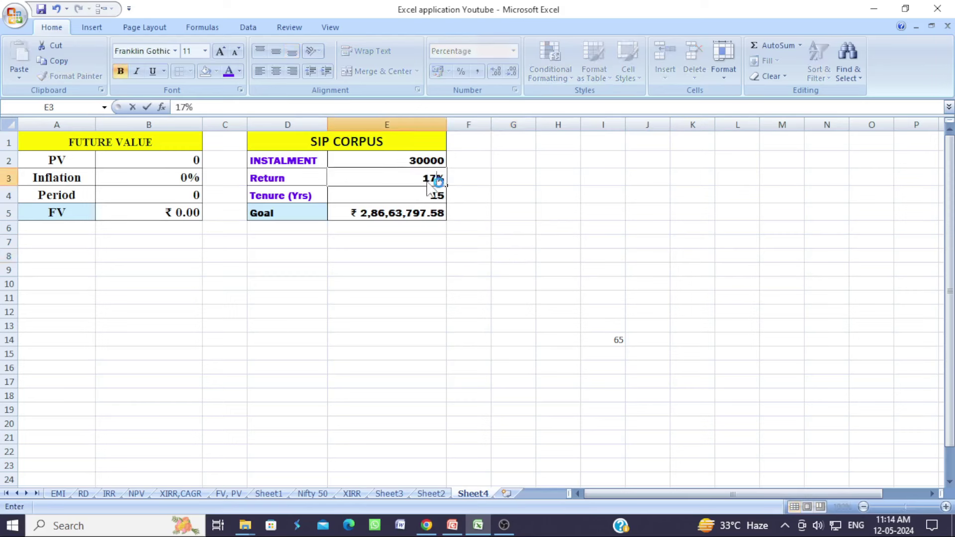
{"action": "left_click", "coordinate": [524, 253]}
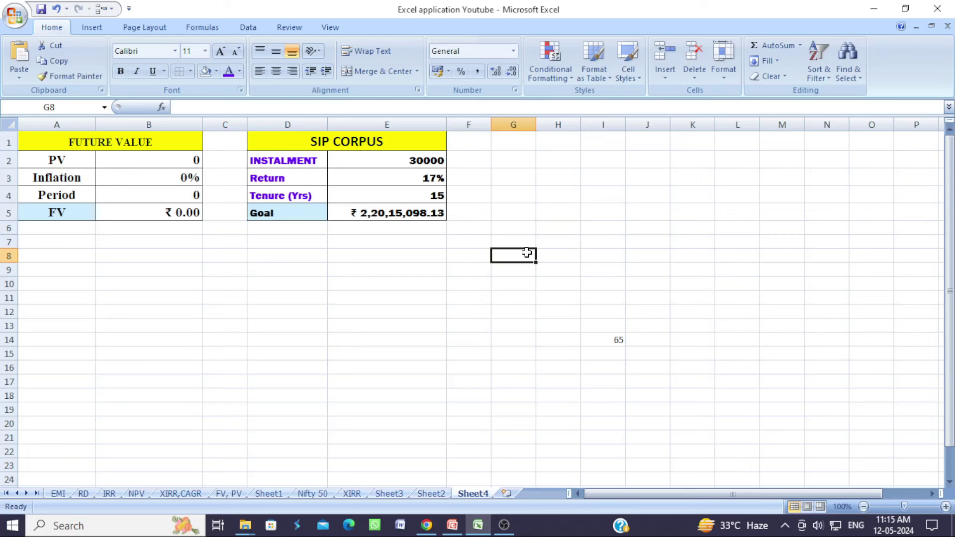
Step: Set the return in the SIP CORPUS table to 14%
{"action": "left_click", "coordinate": [431, 180]}
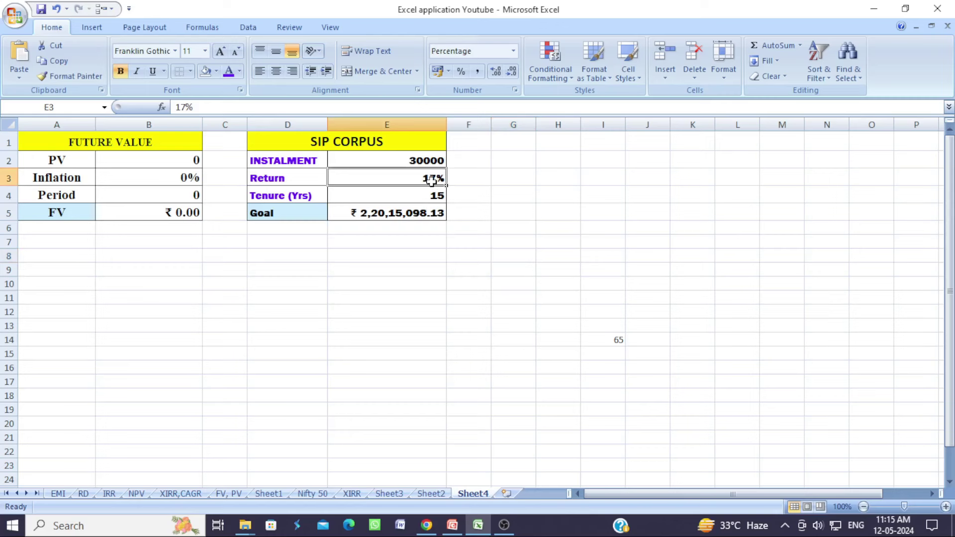
{"action": "type", "text": "14"}
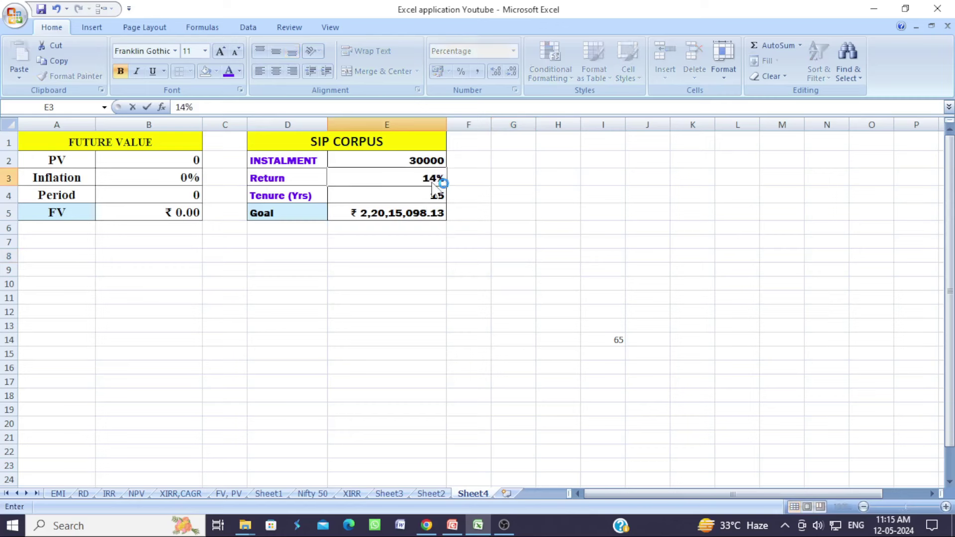
{"action": "left_click", "coordinate": [529, 268]}
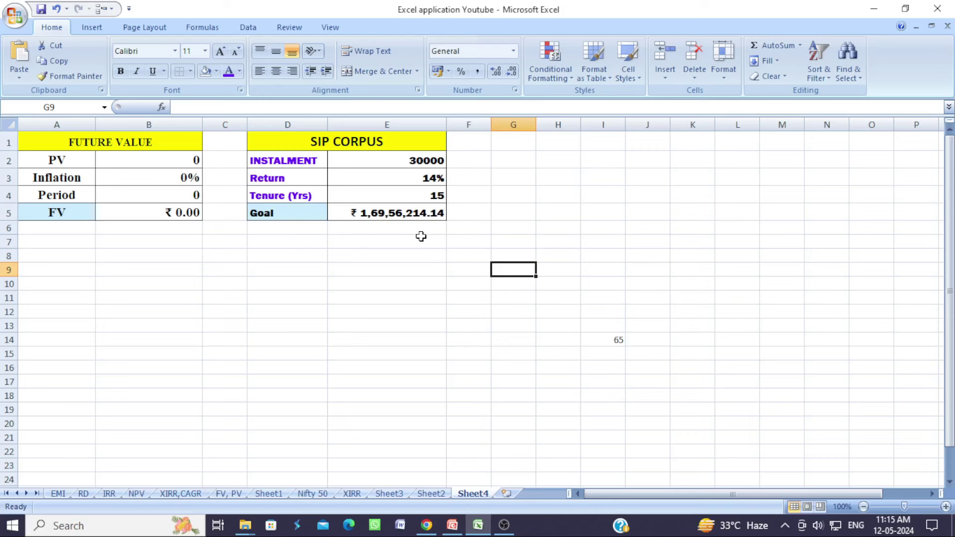
Step: Set the instalment in the SIP CORPUS table to 45000
{"action": "left_click", "coordinate": [428, 164]}
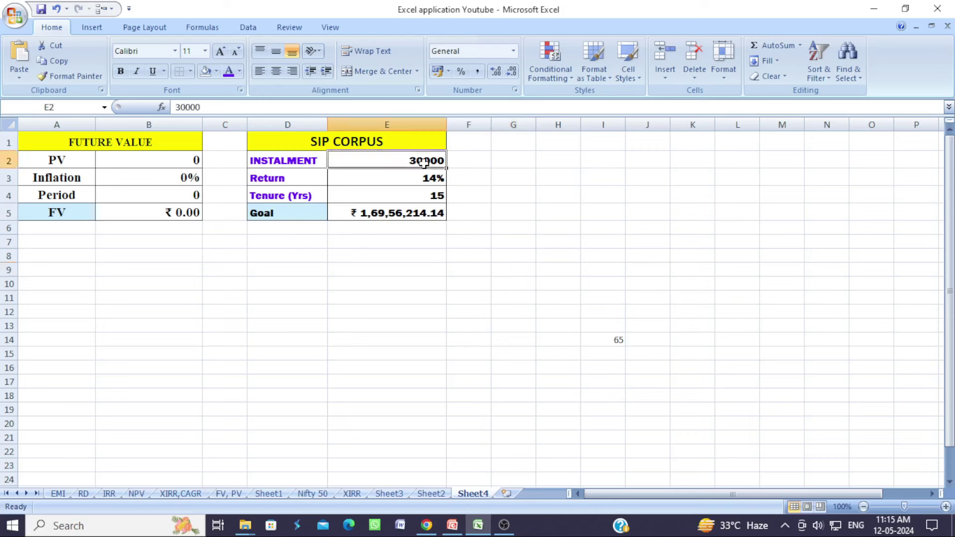
{"action": "type", "text": "45000"}
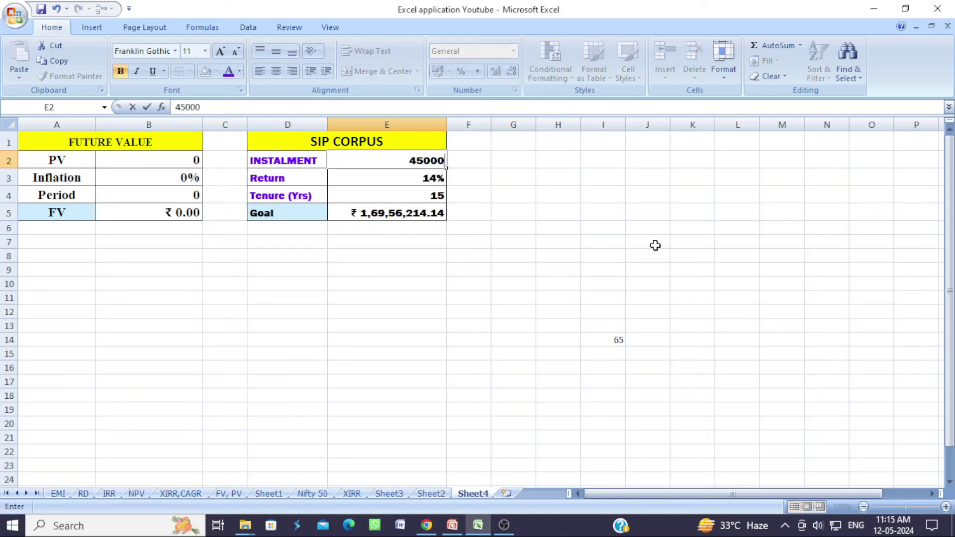
{"action": "left_click_drag", "start_coordinate": [485, 199], "coordinate": [512, 198]}
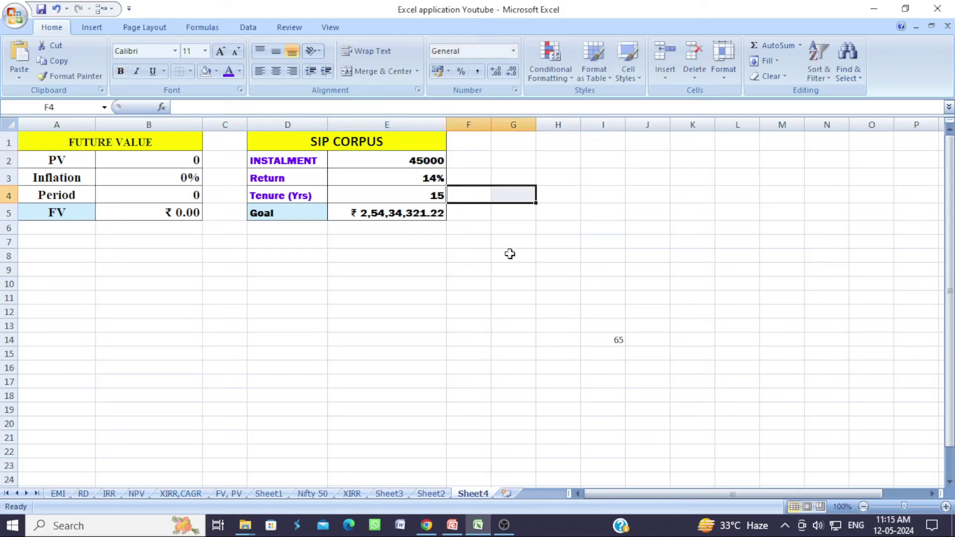
Step: Try a return of 13% in the SIP CORPUS table to recalculate the goal amount
{"action": "double_click", "coordinate": [432, 181]}
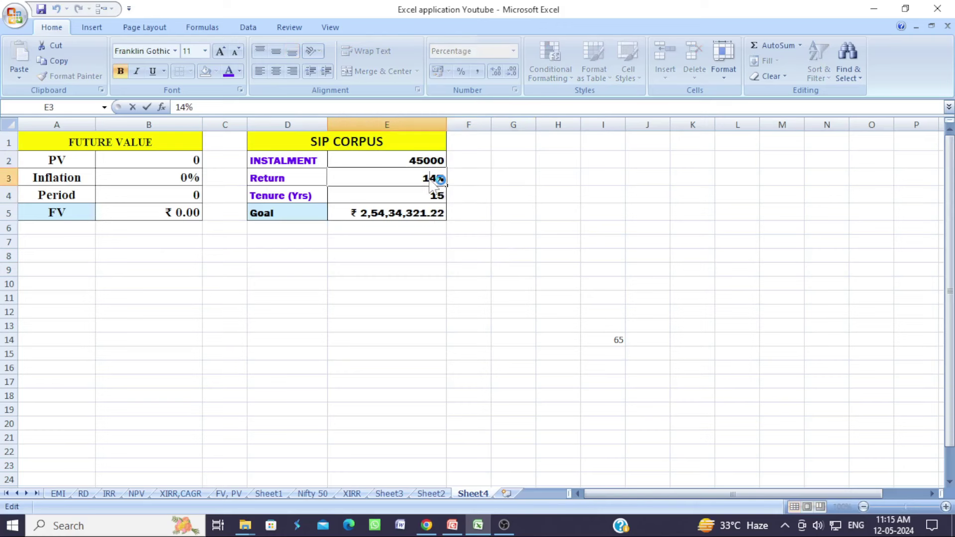
{"action": "key", "text": "BackSpace"}
{"action": "type", "text": "3"}
{"action": "left_click", "coordinate": [734, 227]}
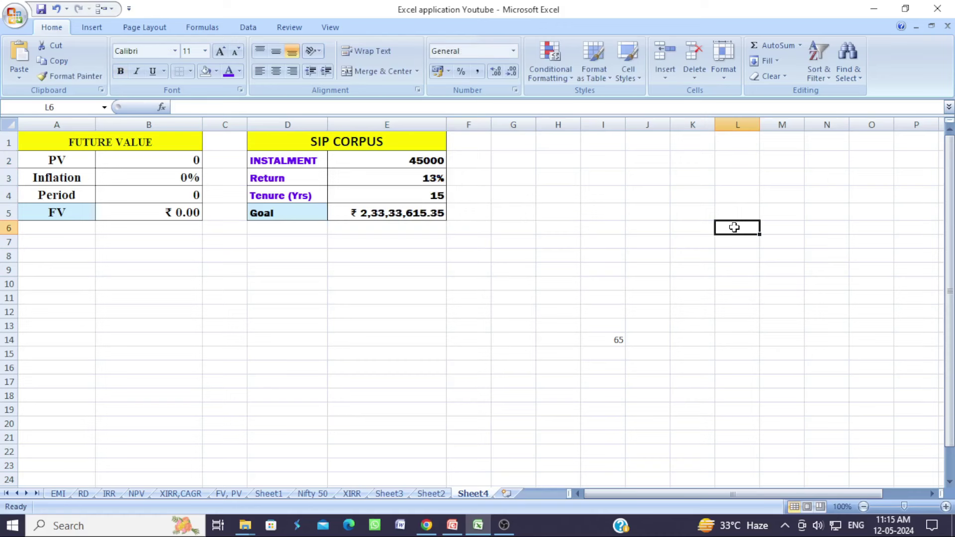
Step: Set the return in the SIP CORPUS table to 12%
{"action": "double_click", "coordinate": [432, 182]}
{"action": "key", "text": "BackSpace"}
{"action": "type", "text": "2"}
{"action": "left_click", "coordinate": [576, 258]}
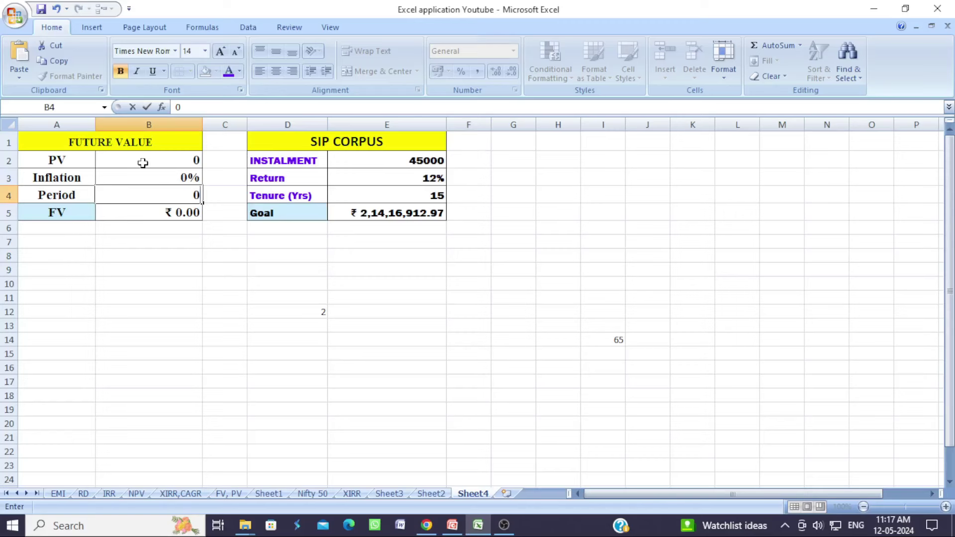
Step: Fill in the FUTURE VALUE table with a PV of 10000000, inflation of 5% and a period of 15
{"action": "left_click", "coordinate": [142, 162]}
{"action": "type", "text": "10000000"}
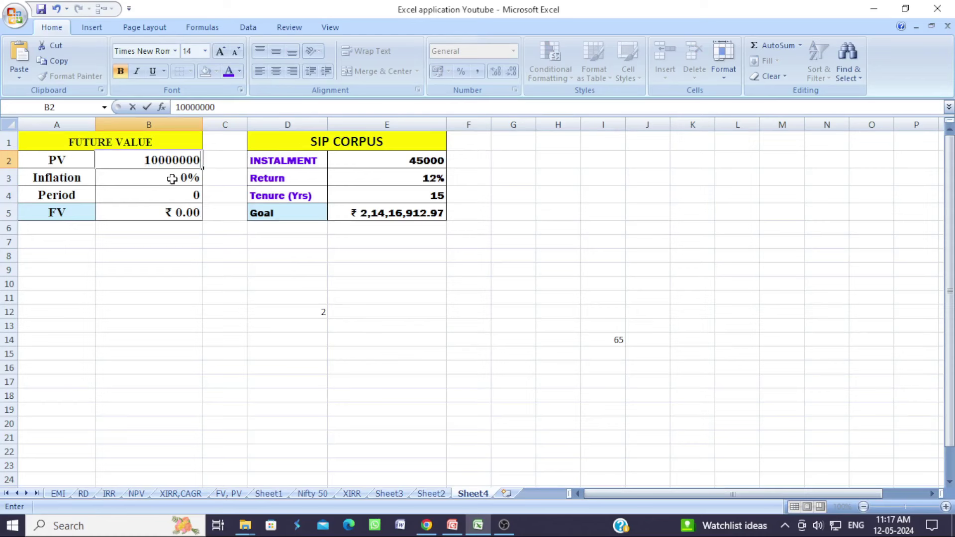
{"action": "left_click", "coordinate": [172, 180]}
{"action": "type", "text": "5"}
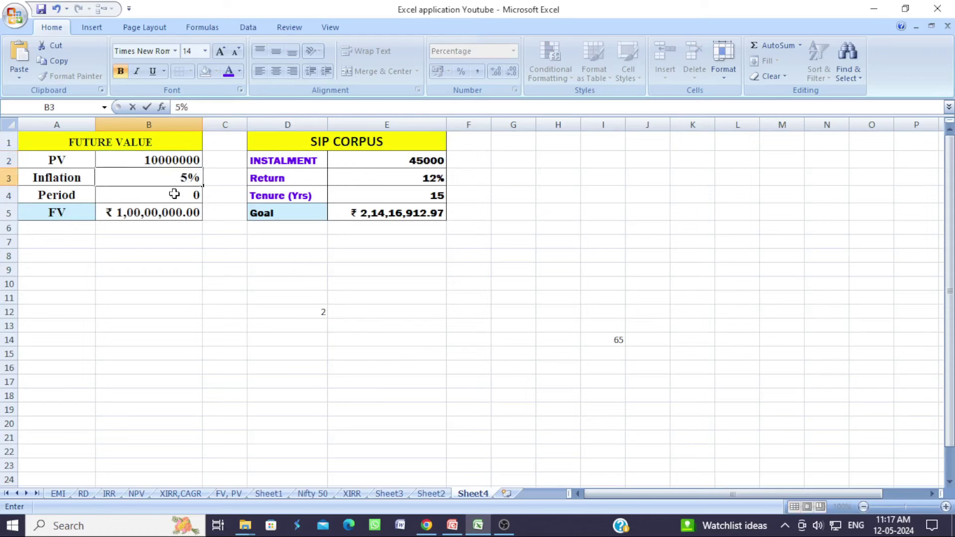
{"action": "left_click", "coordinate": [178, 195]}
{"action": "type", "text": "15"}
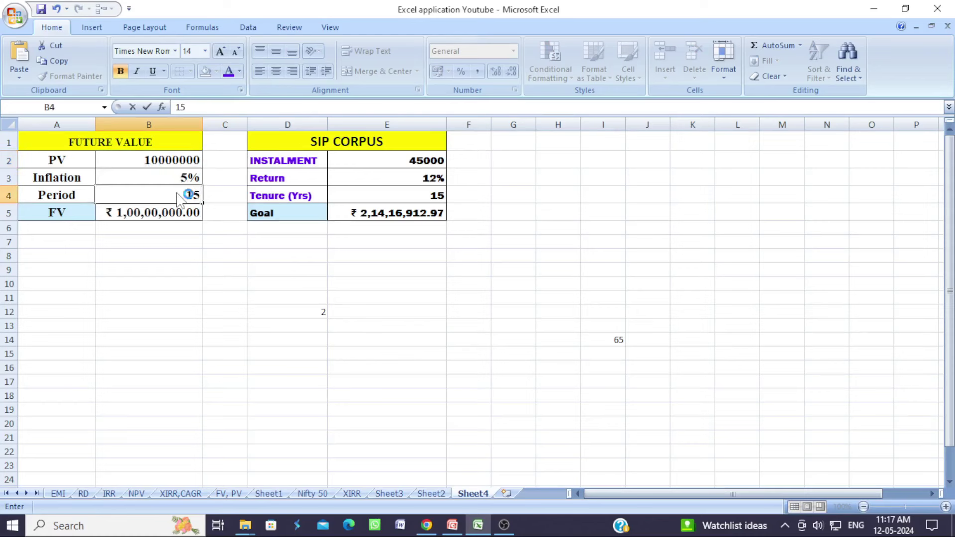
{"action": "left_click", "coordinate": [266, 312]}
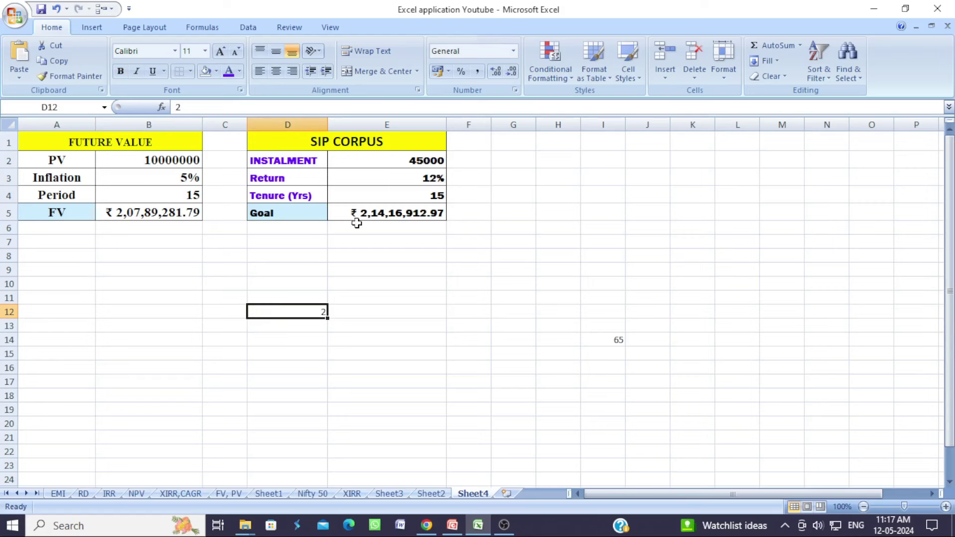
Step: Reduce the instalment in the SIP CORPUS table to 43000 to bring the goal closer to the FV
{"action": "double_click", "coordinate": [417, 160]}
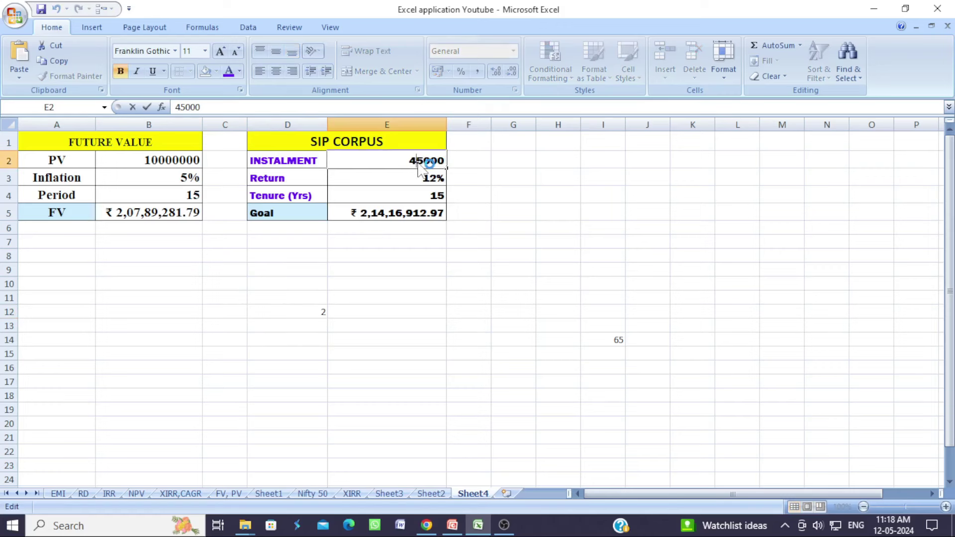
{"action": "key", "text": "Delete"}
{"action": "type", "text": "3"}
{"action": "left_click", "coordinate": [605, 227]}
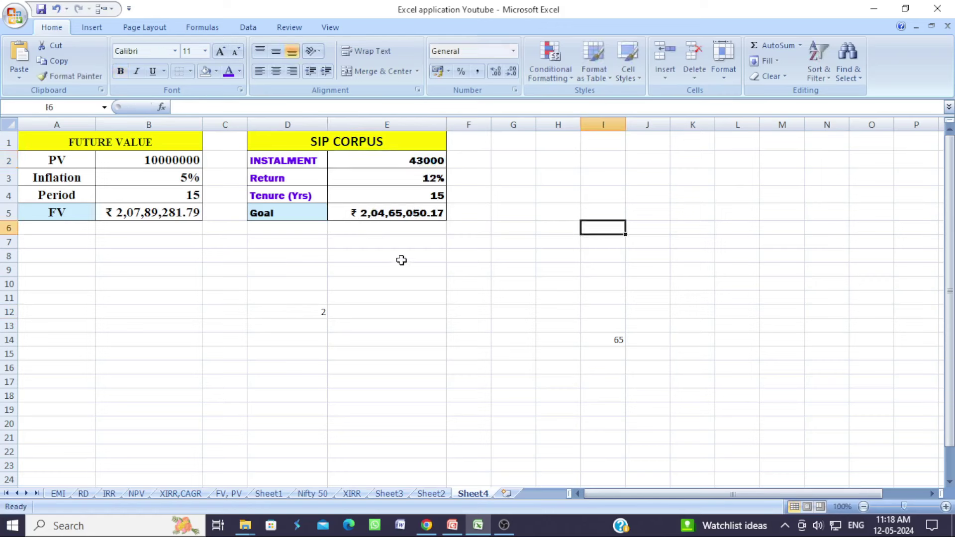
Step: Raise the instalment in the SIP CORPUS table to 43500 to match the goal more closely to the FV
{"action": "double_click", "coordinate": [419, 161]}
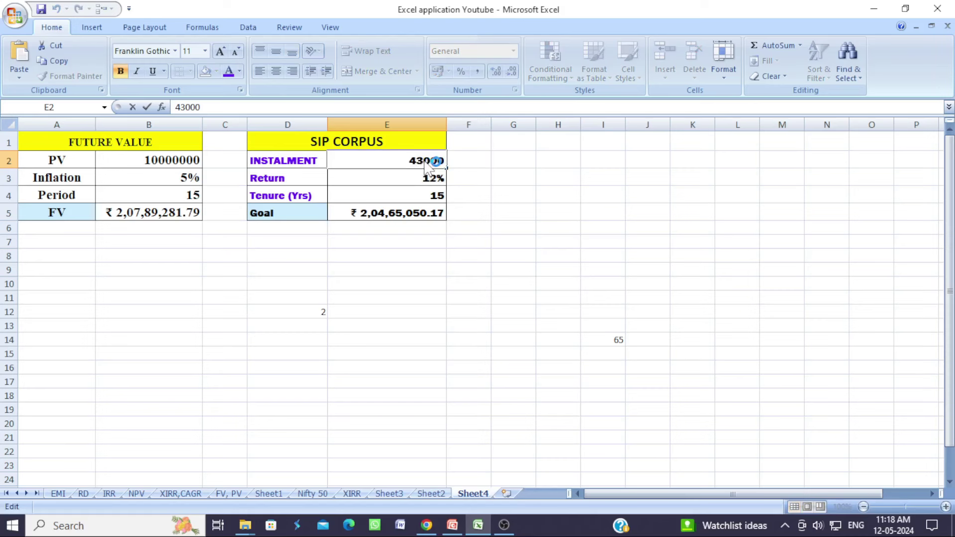
{"action": "key", "text": "BackSpace"}
{"action": "type", "text": "5"}
{"action": "left_click", "coordinate": [695, 342]}
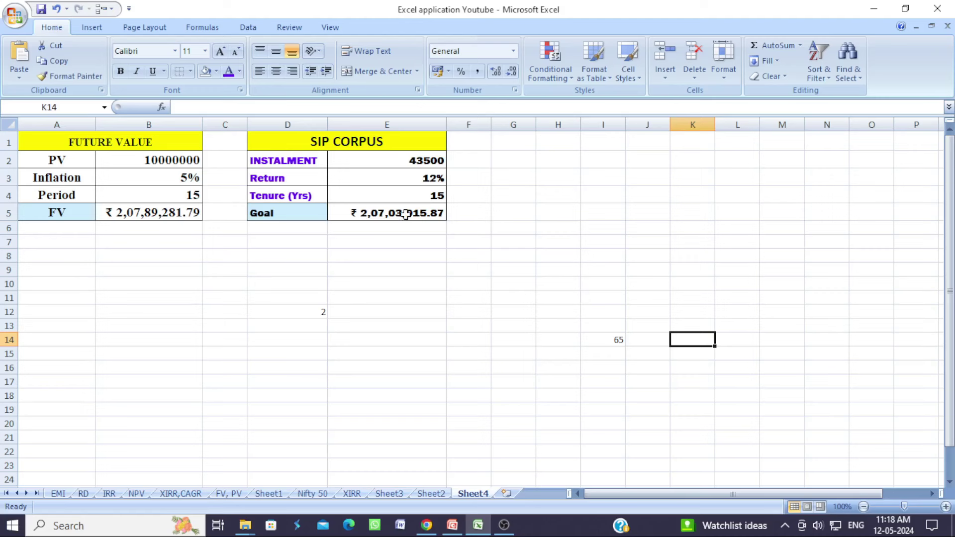
{"action": "left_click", "coordinate": [412, 160]}
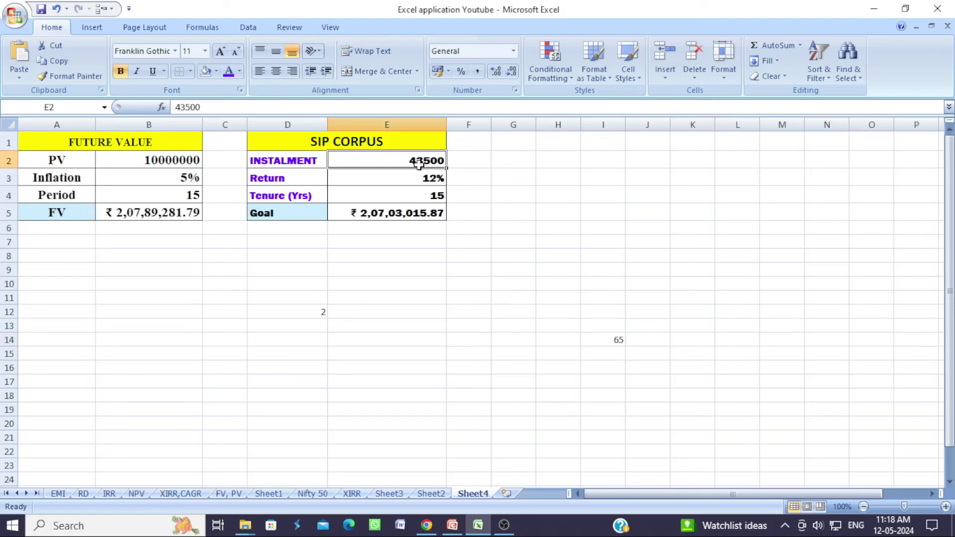
{"action": "left_click", "coordinate": [435, 195]}
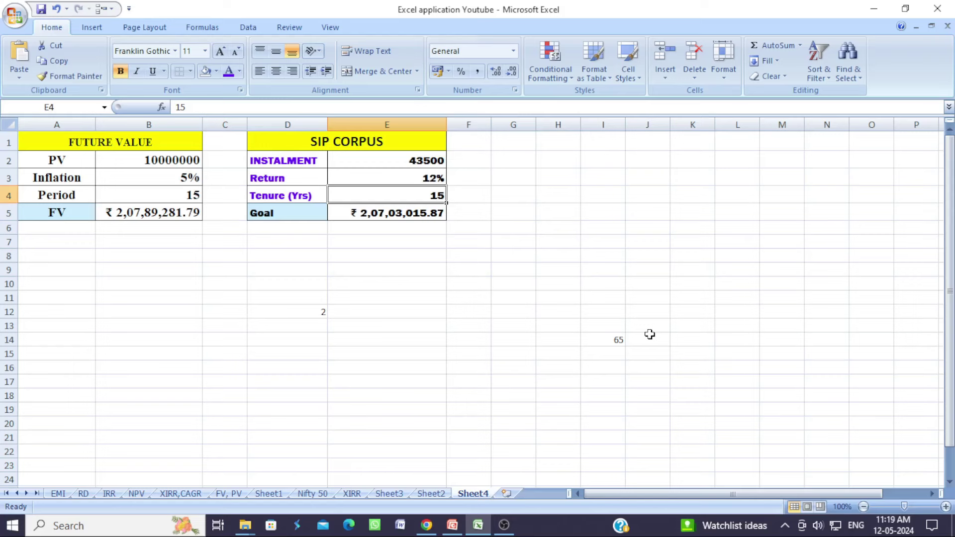
{"action": "left_click", "coordinate": [503, 528]}
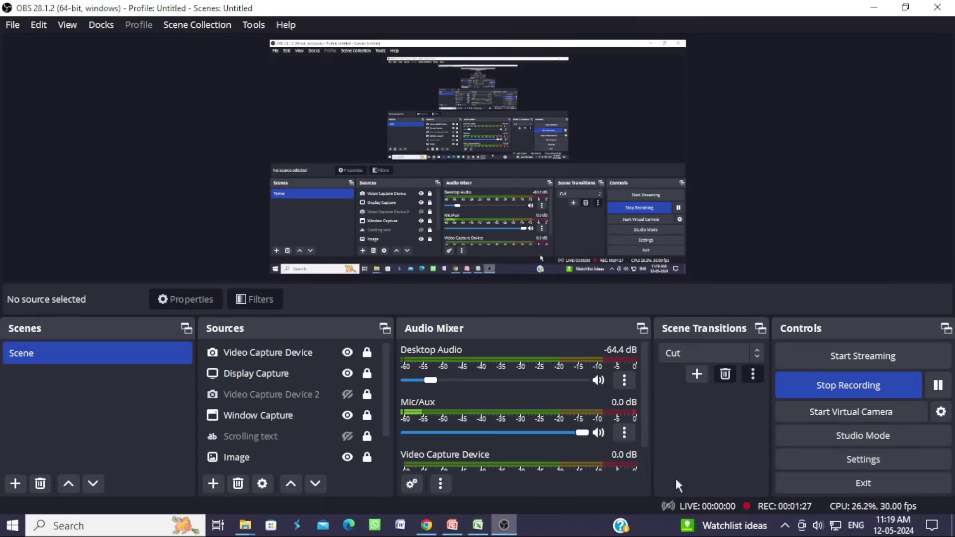